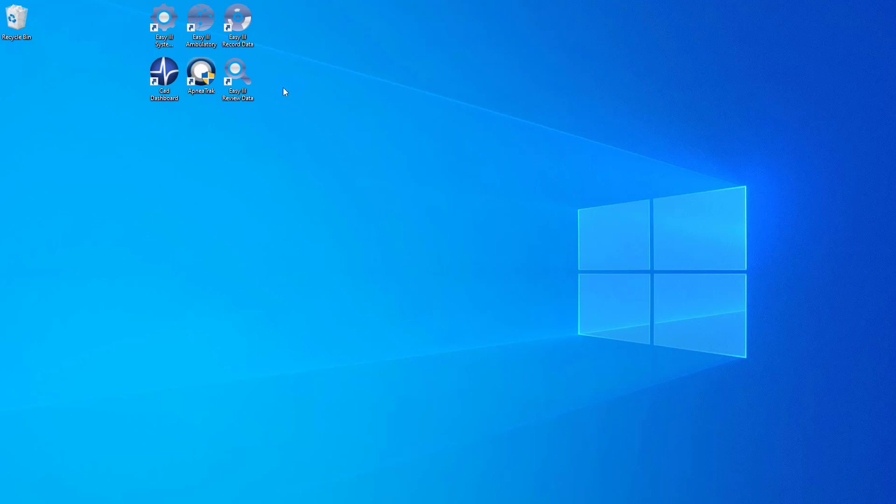
Launch Easy III Record Data and log in with the account password
{"action": "double_click", "coordinate": [251, 37]}
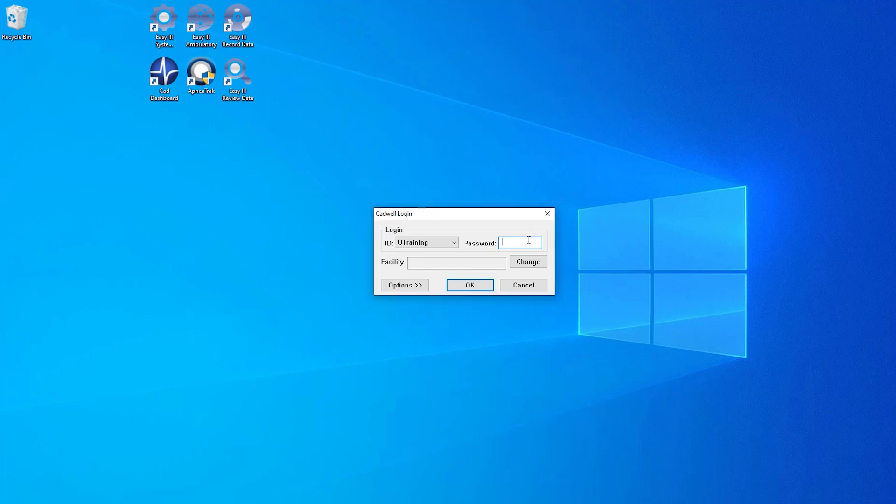
{"action": "type", "text": "******"}
{"action": "key", "text": "Return"}
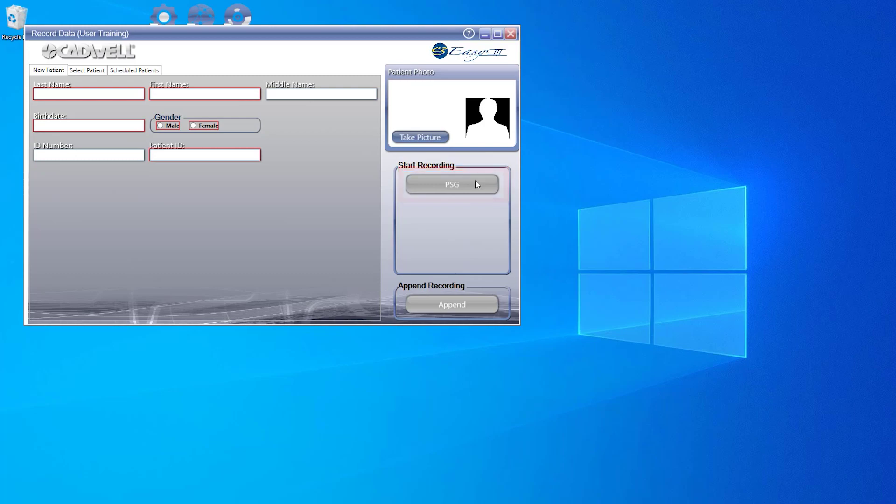
{"action": "left_click", "coordinate": [469, 34]}
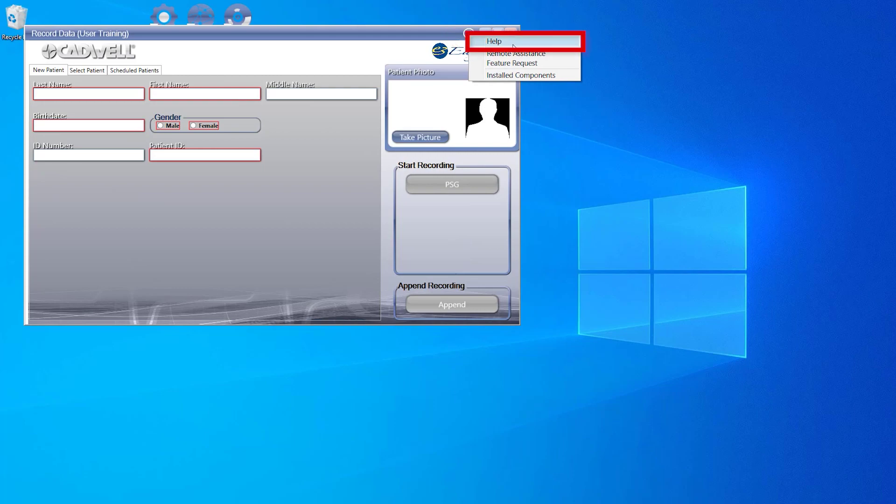
{"action": "left_click", "coordinate": [526, 75]}
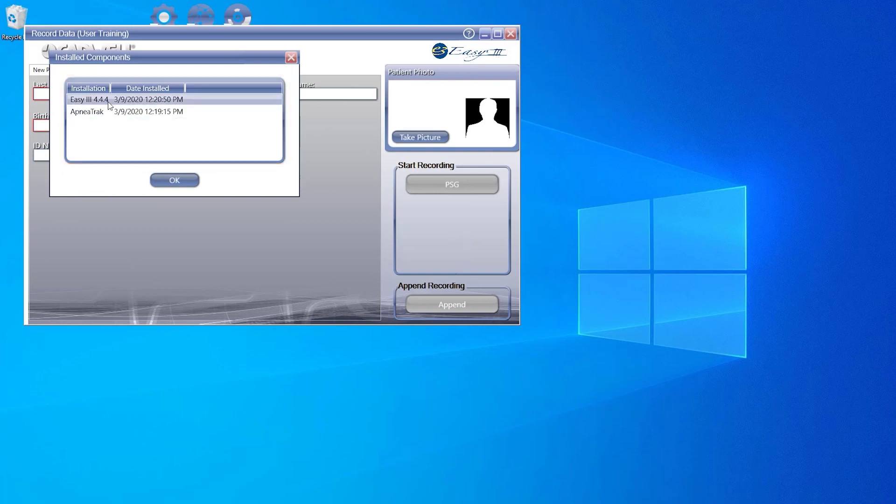
{"action": "left_click", "coordinate": [175, 186]}
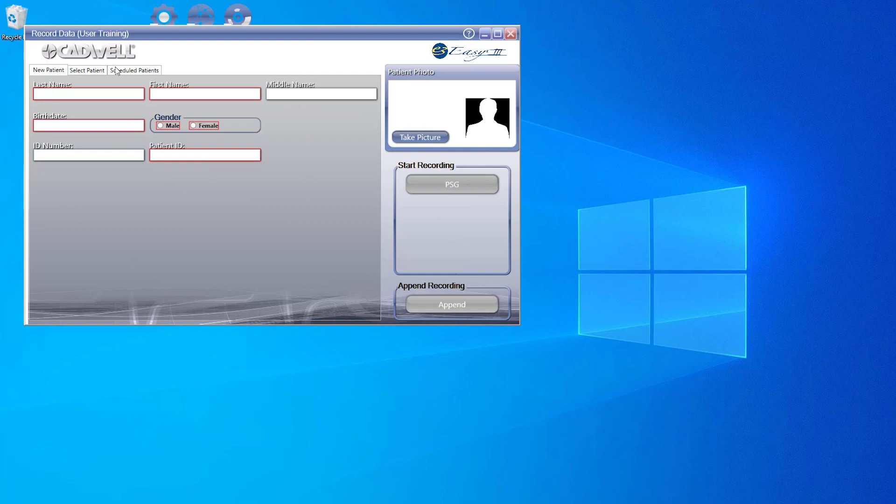
Enter the patient's last and first name, birthdate 1/1/1970 and male gender, then start PSG
{"action": "left_click", "coordinate": [104, 93]}
{"action": "type", "text": "Education"}
{"action": "key", "text": "Tab"}
{"action": "type", "text": "Cadwell"}
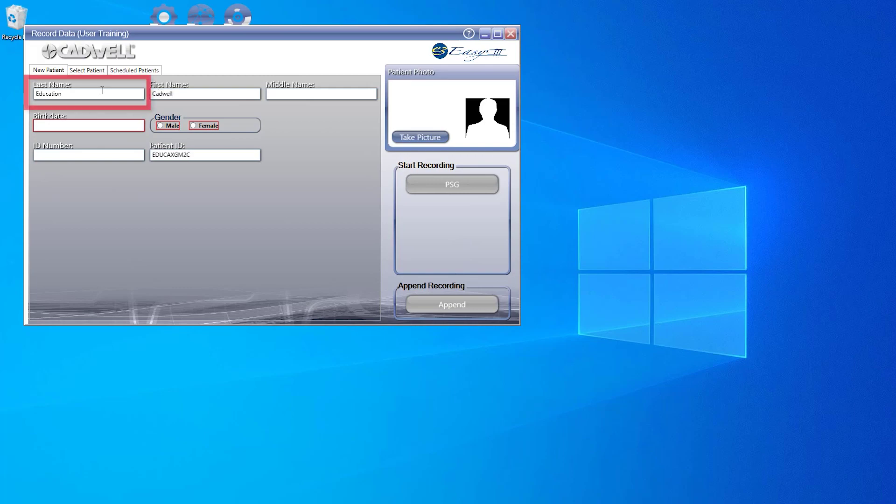
{"action": "key", "text": "Tab"}
{"action": "type", "text": "1/1/1970"}
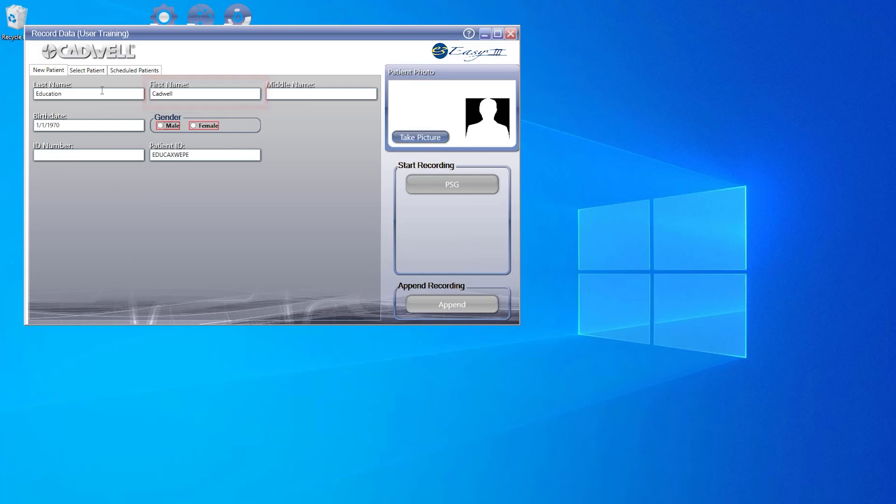
{"action": "key", "text": "Tab"}
{"action": "key", "text": "space"}
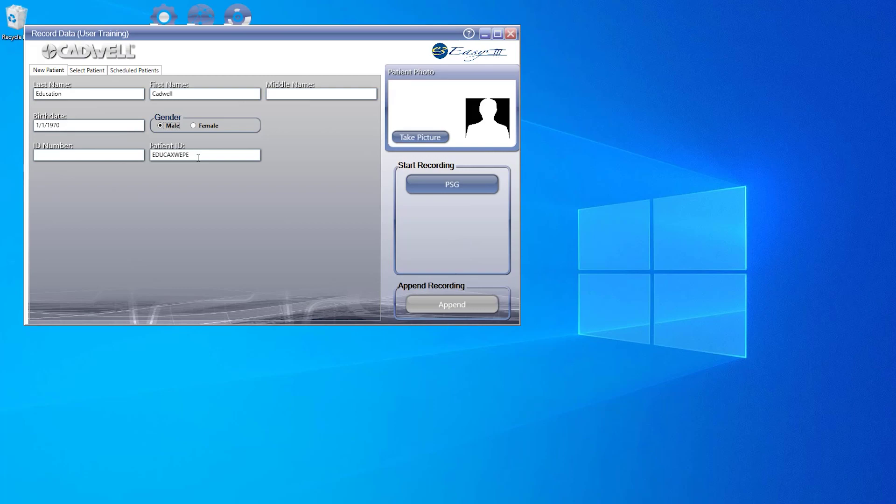
{"action": "left_click", "coordinate": [468, 192]}
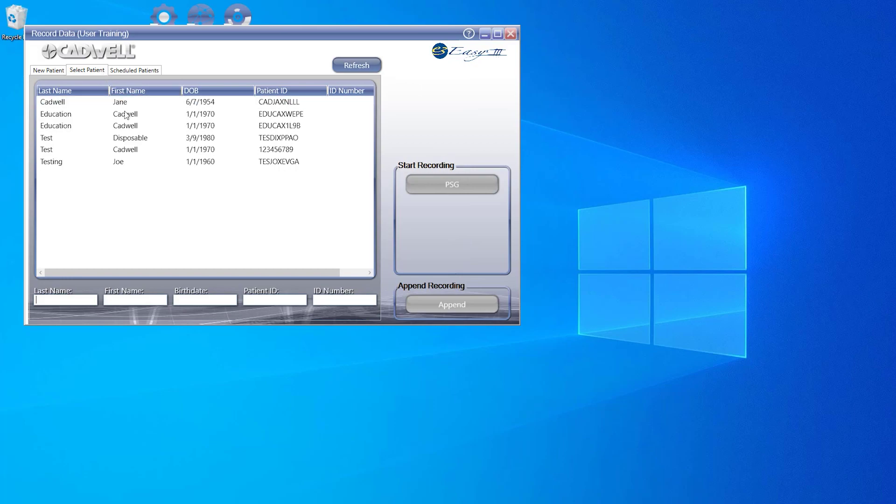
Select the 1/1/1970 patient with a numeric ID from the saved list and load their details
{"action": "left_click", "coordinate": [142, 153]}
{"action": "left_click", "coordinate": [145, 161]}
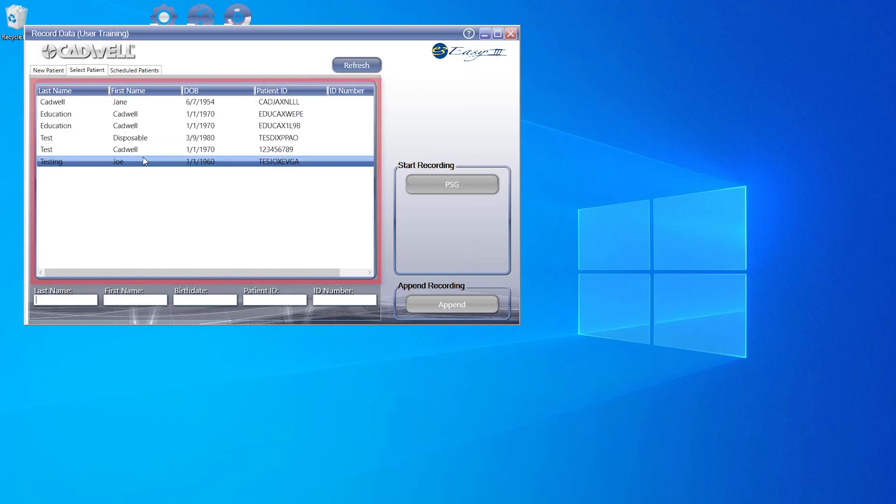
{"action": "left_click", "coordinate": [146, 153]}
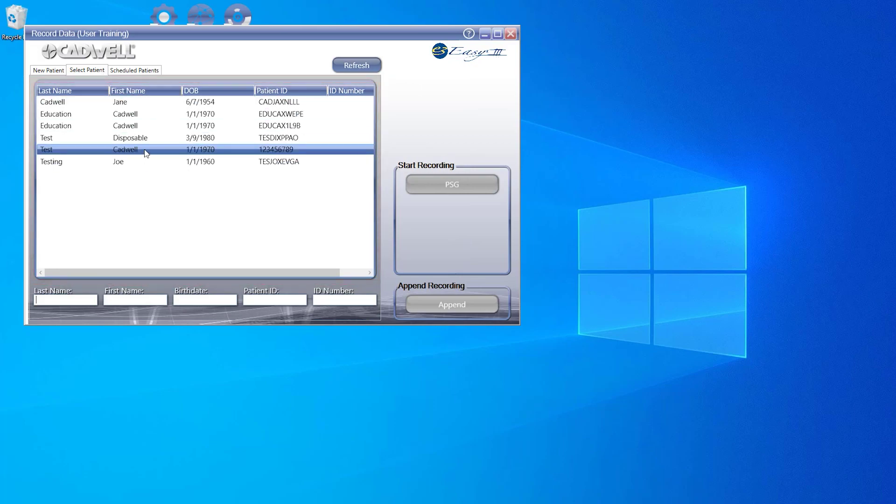
{"action": "double_click", "coordinate": [146, 153]}
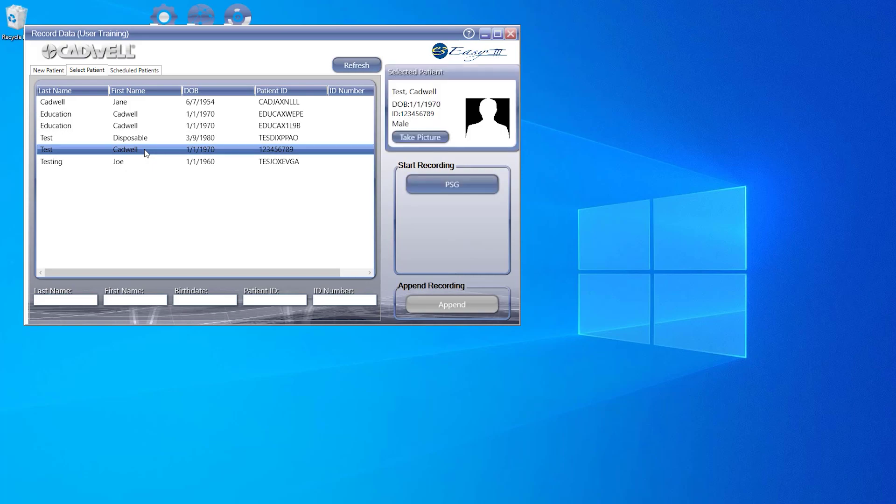
Filter patients by last name 'Test', choose the 1/1/1970 patient and start PSG
{"action": "left_click", "coordinate": [70, 304]}
{"action": "type", "text": "Test"}
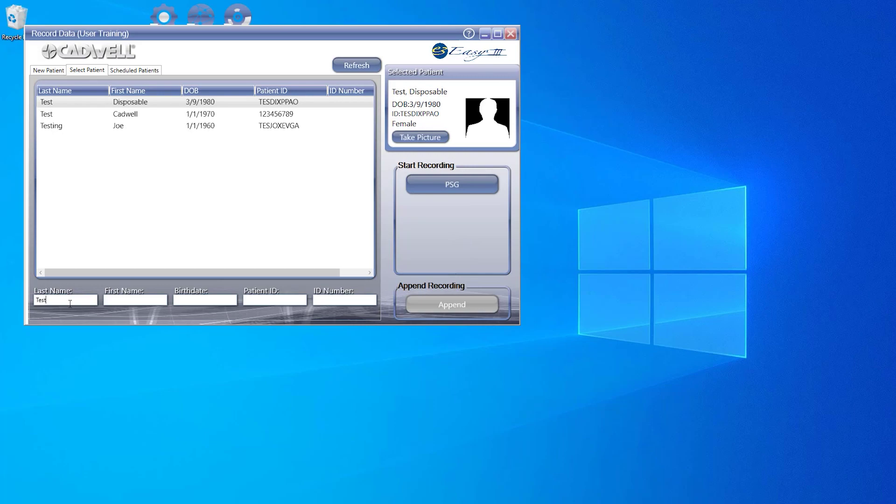
{"action": "left_click", "coordinate": [141, 114]}
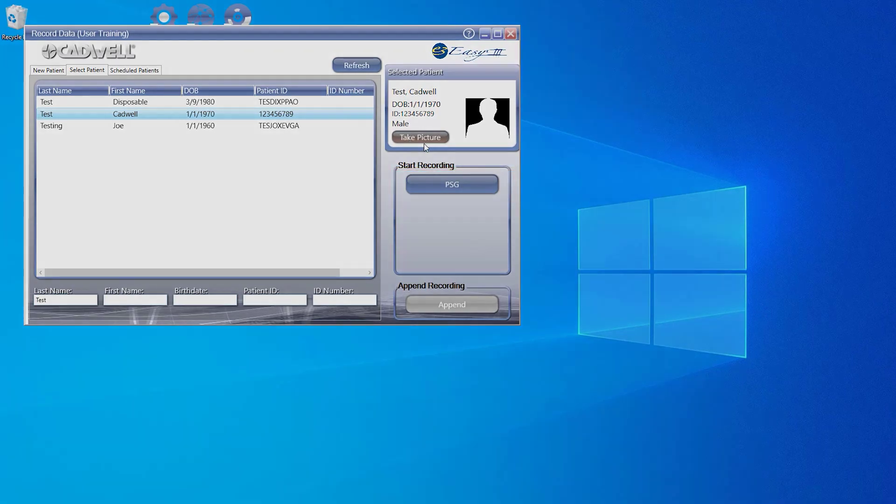
{"action": "left_click", "coordinate": [452, 185]}
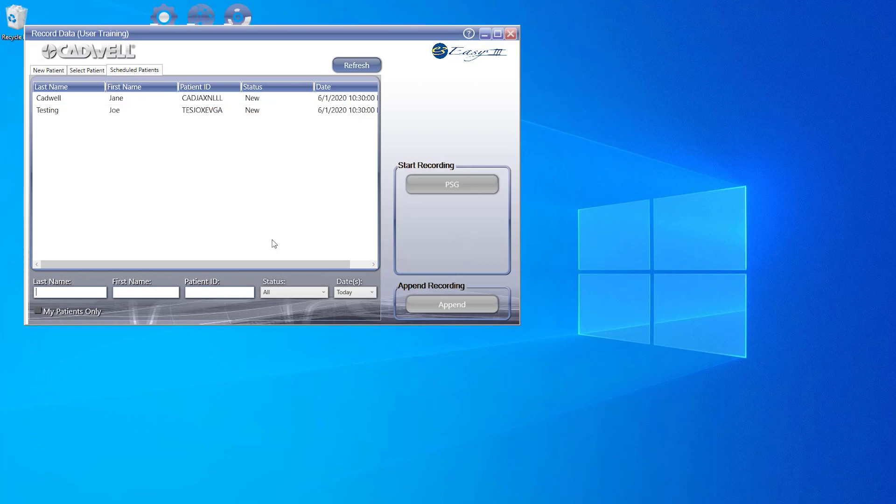
Keep the Status filter at All and select the scheduled patient born 1/1/1960
{"action": "left_click", "coordinate": [321, 294]}
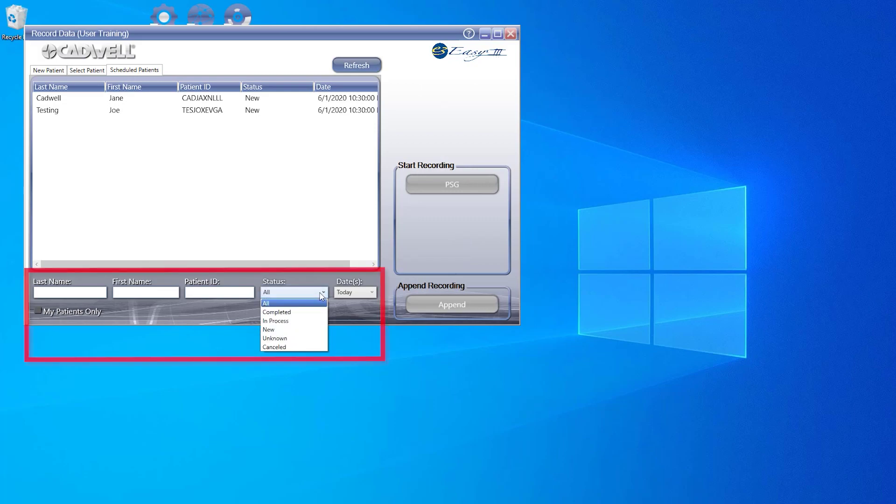
{"action": "left_click", "coordinate": [360, 299]}
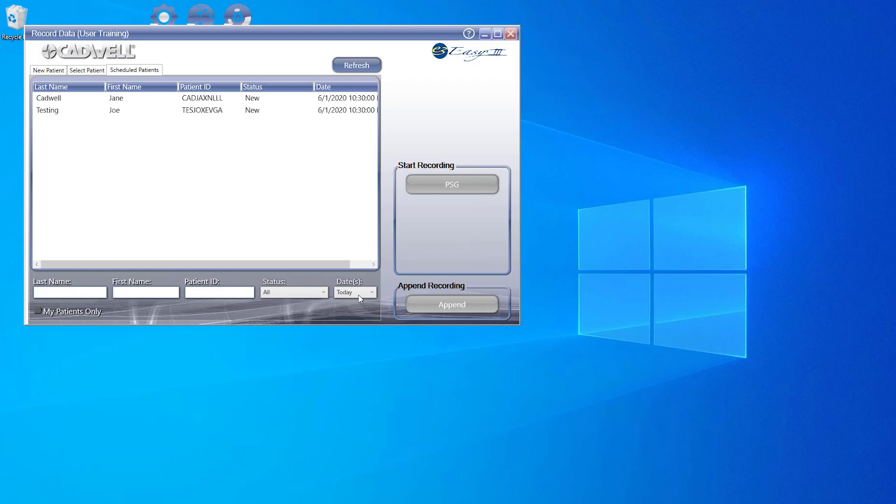
{"action": "left_click", "coordinate": [206, 112]}
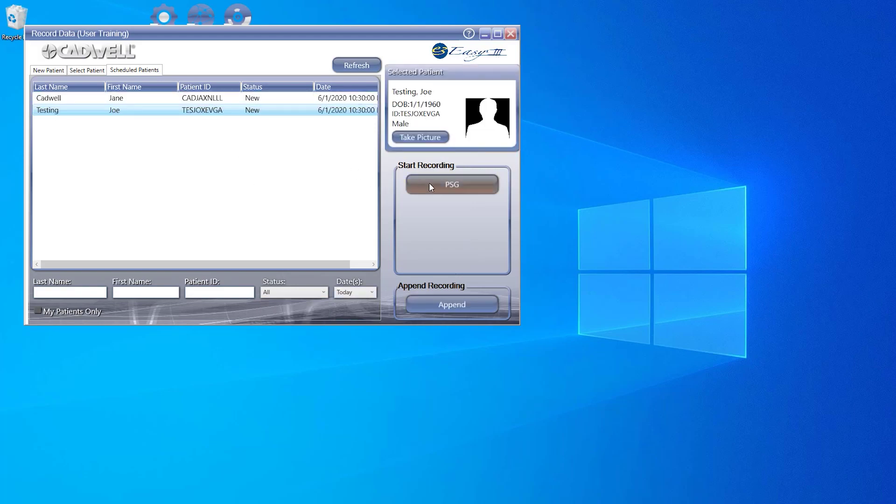
Start PSG for this patient and enter height 6 ft and weight 289 lbs (BMI 39.19)
{"action": "left_click", "coordinate": [429, 185]}
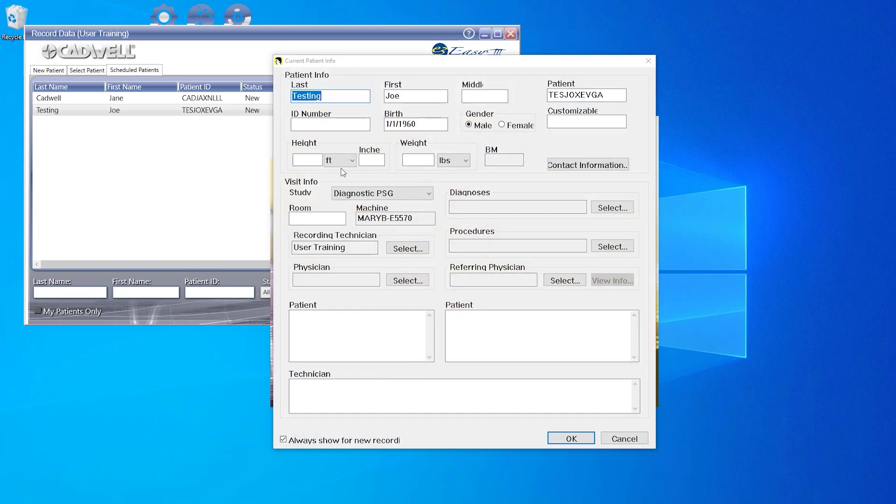
{"action": "left_click", "coordinate": [313, 160]}
{"action": "type", "text": "6"}
{"action": "key", "text": "Tab"}
{"action": "key", "text": "Tab"}
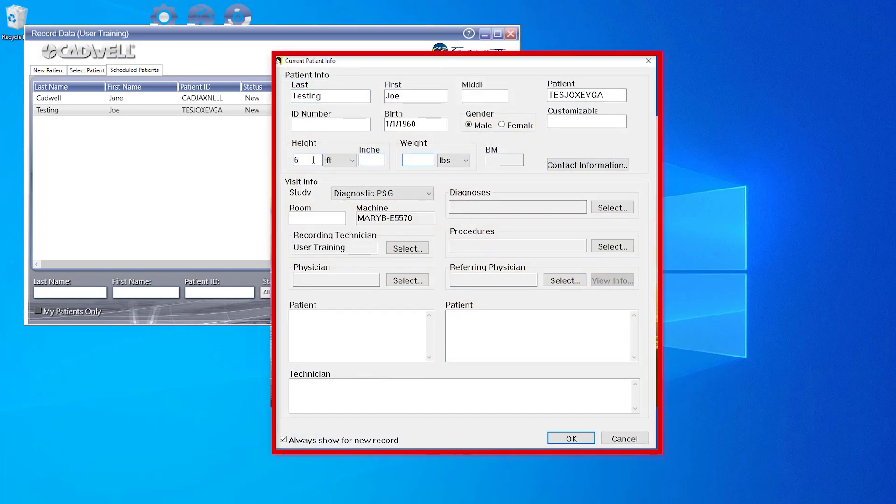
{"action": "type", "text": "289"}
{"action": "key", "text": "Tab"}
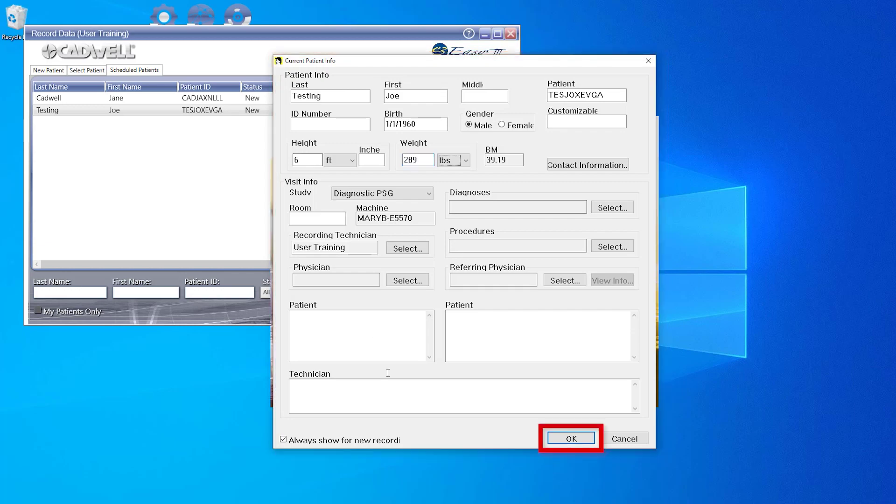
Accept the patient info and start recording in the Easy PSG workspace
{"action": "left_click", "coordinate": [568, 438]}
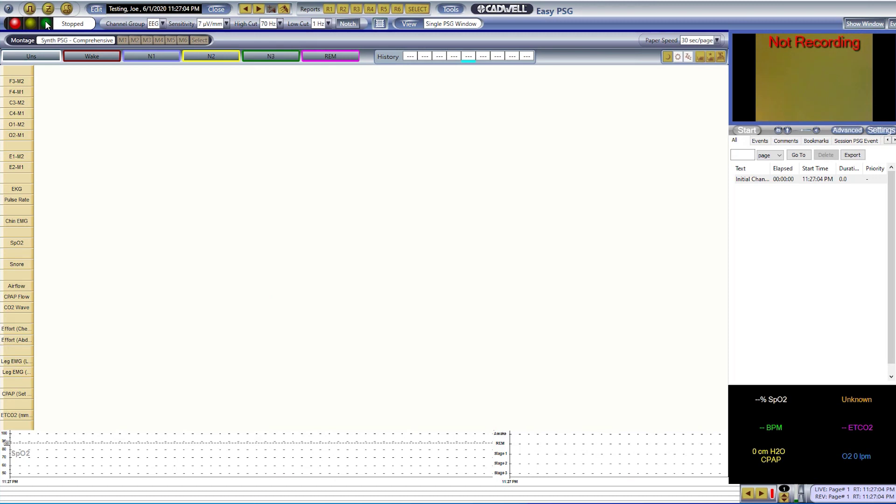
{"action": "left_click", "coordinate": [45, 23]}
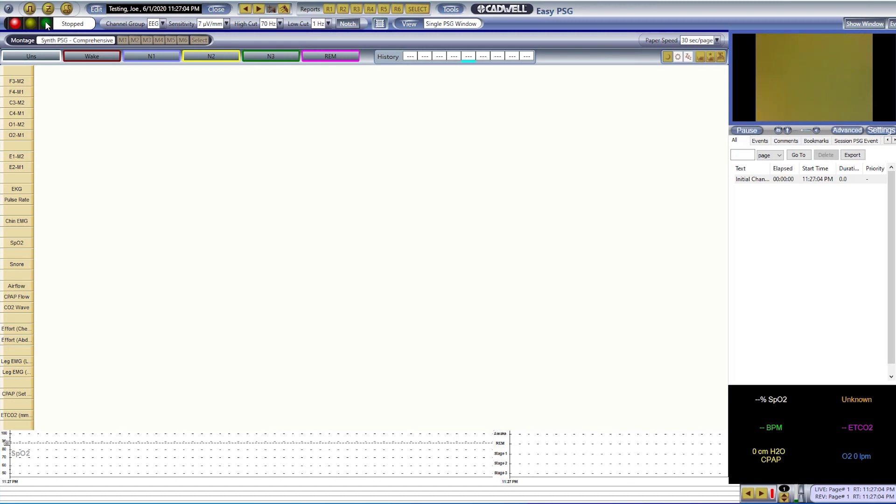